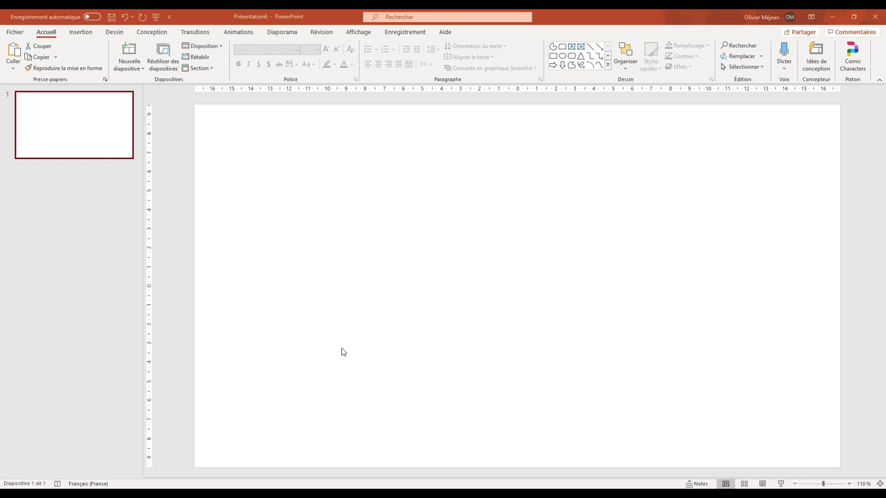
Insert the picture Bécher_grand.png from the tutorial folder onto the slide
left_click(81, 33)
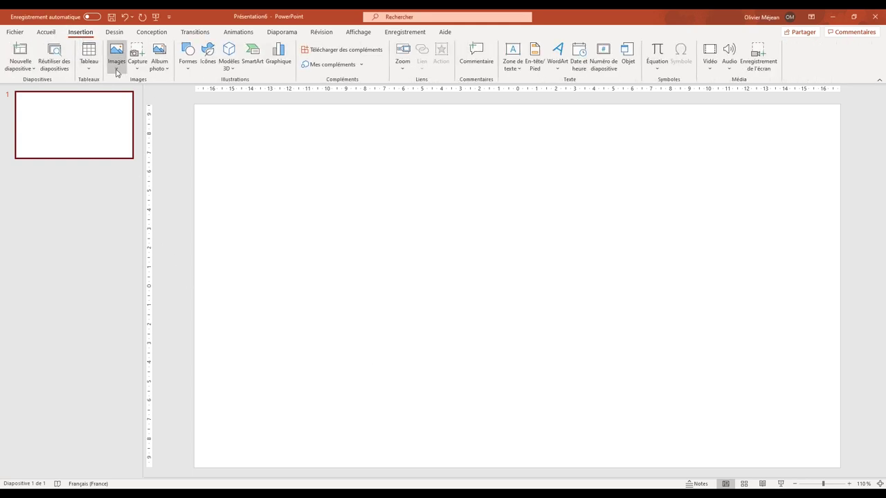
left_click(117, 70)
left_click(135, 95)
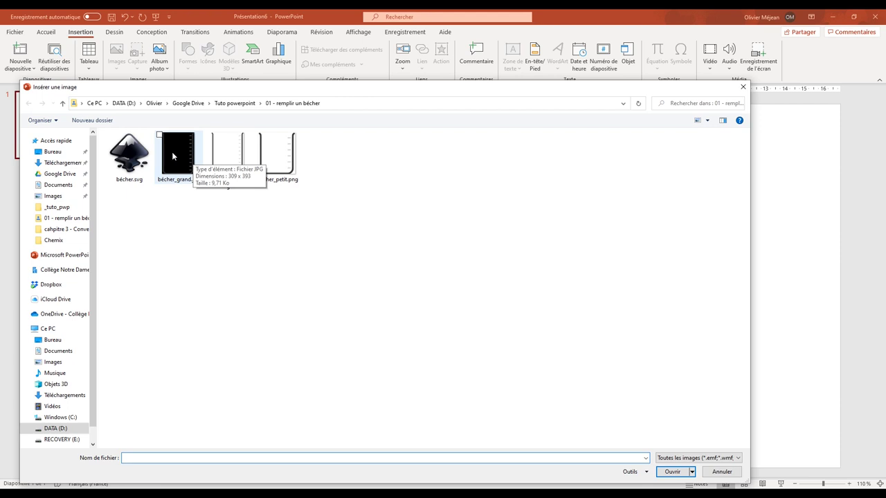
double_click(218, 161)
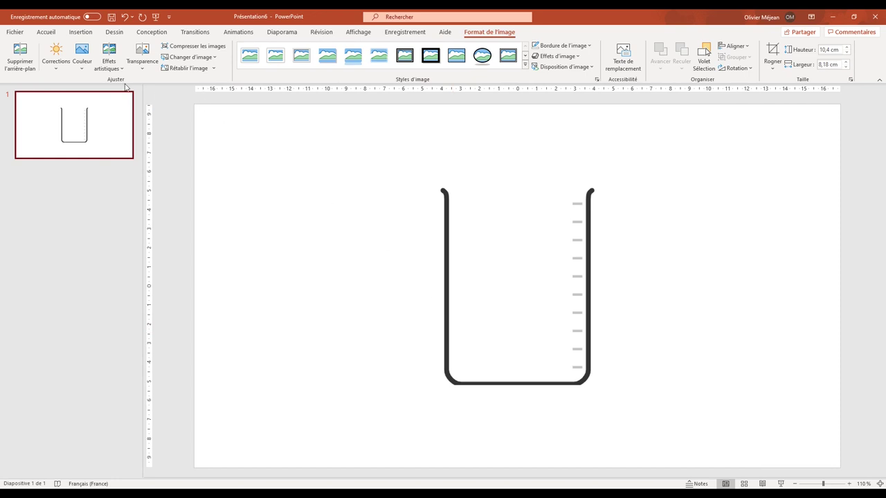
Draw a top-rounded rectangle, then square its top corners and round its bottom corners
left_click(81, 32)
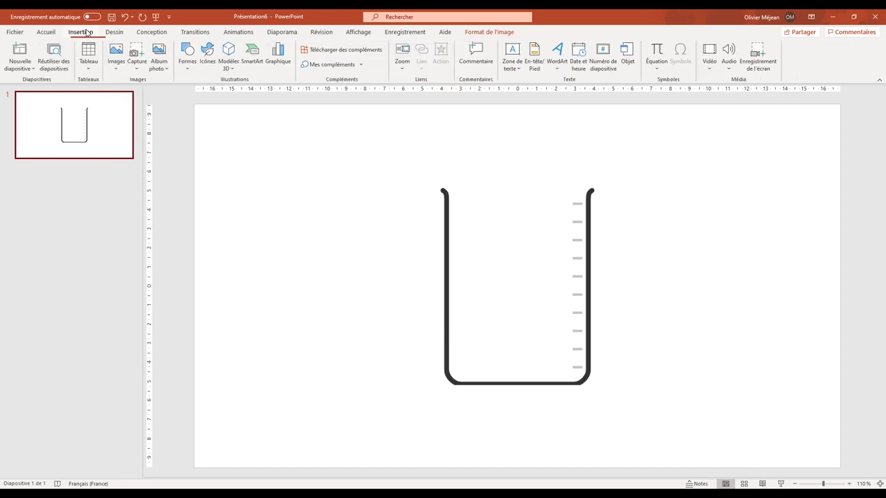
left_click(189, 72)
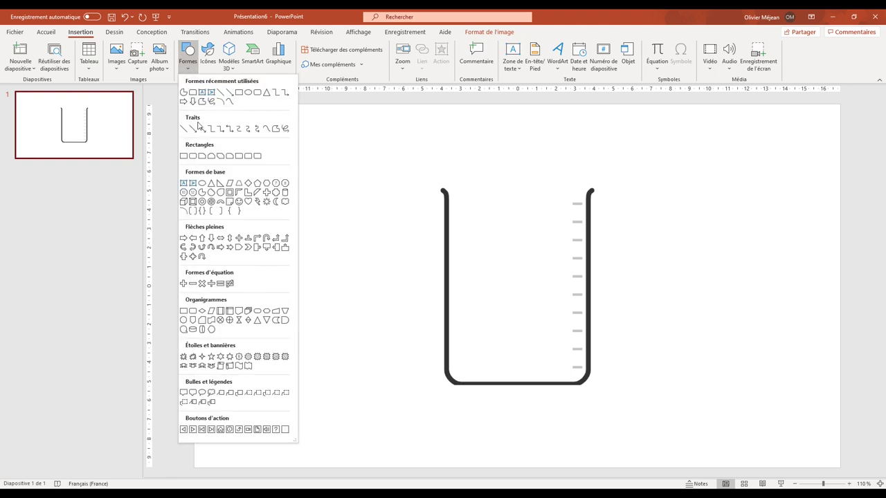
left_click(248, 157)
left_click_drag(278, 200, 372, 323)
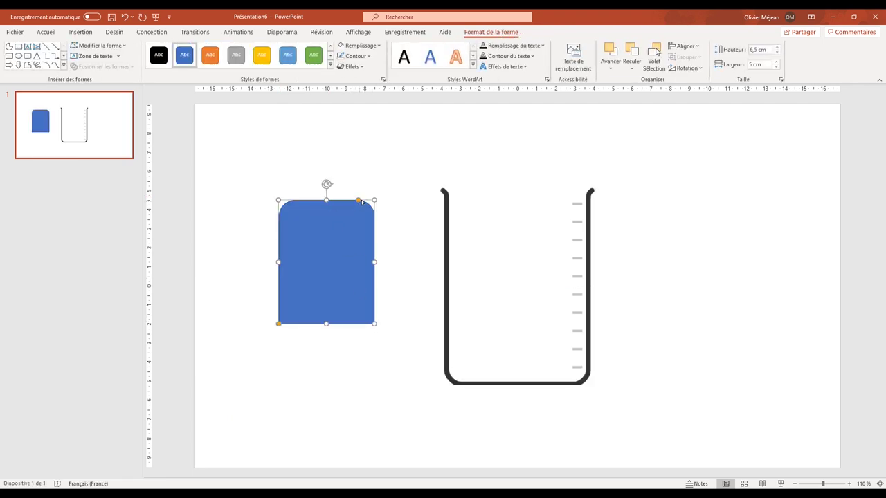
left_click_drag(360, 202, 372, 202)
left_click_drag(280, 325, 293, 322)
Fit the blue shape inside the beaker up to the liquid level, 7,4 cm wide and centred
left_click_drag(299, 282, 470, 339)
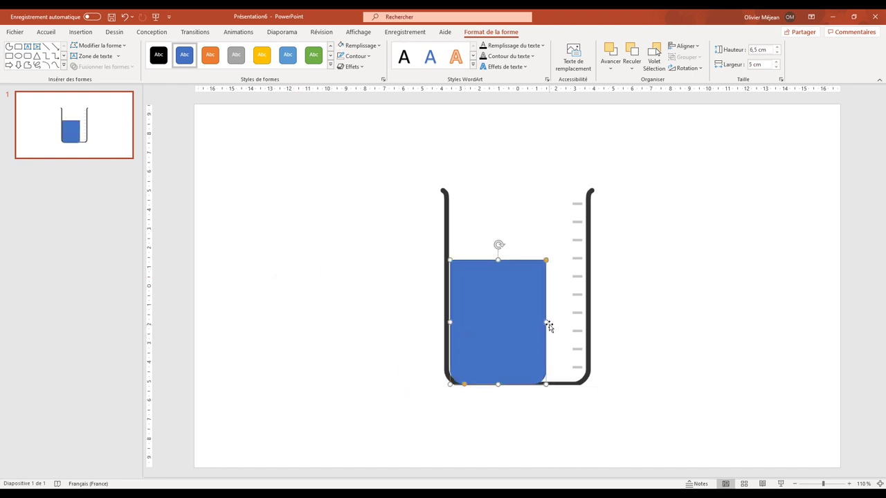
left_click_drag(547, 323, 586, 333)
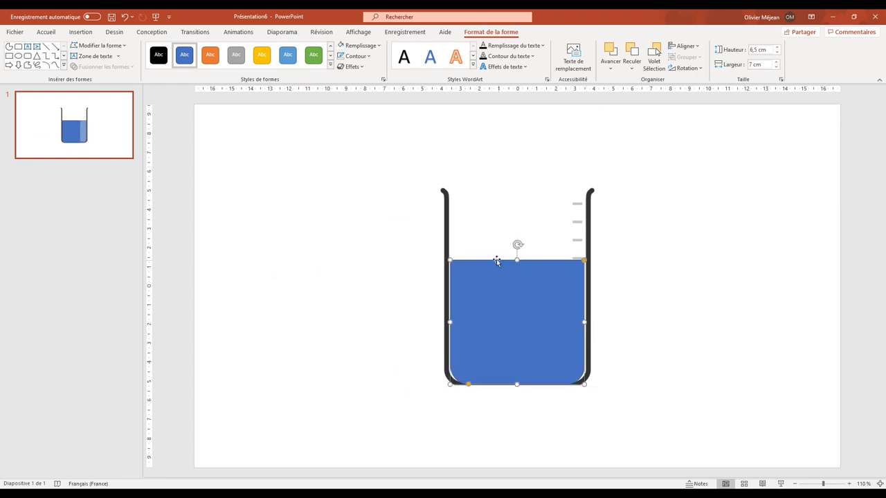
left_click_drag(517, 260, 514, 239)
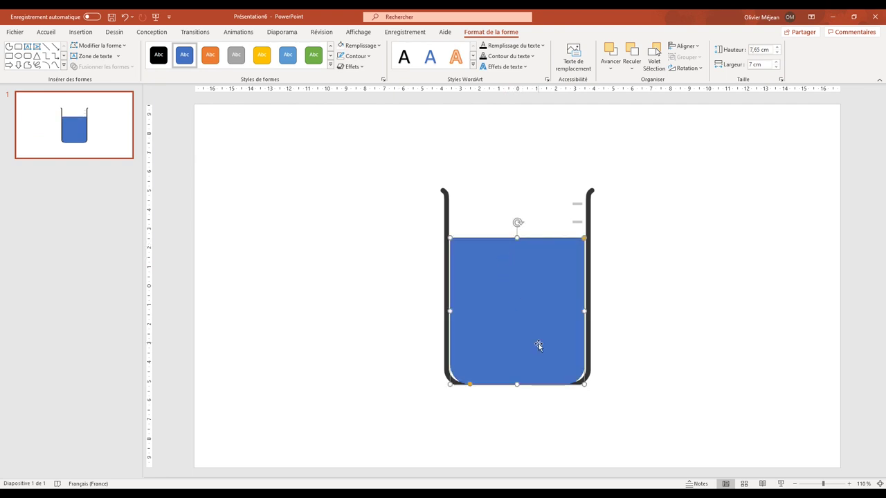
left_click(776, 62)
left_click(777, 63)
left_click(776, 63)
left_click(776, 62)
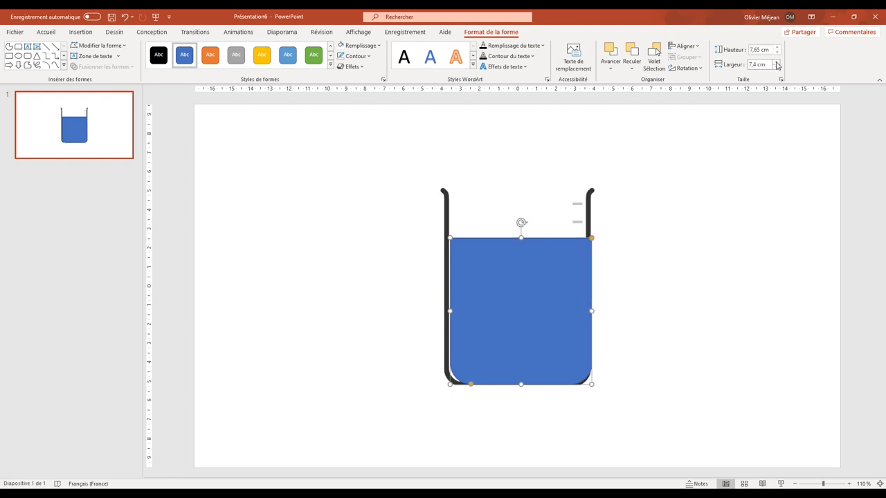
left_click_drag(541, 312, 545, 315)
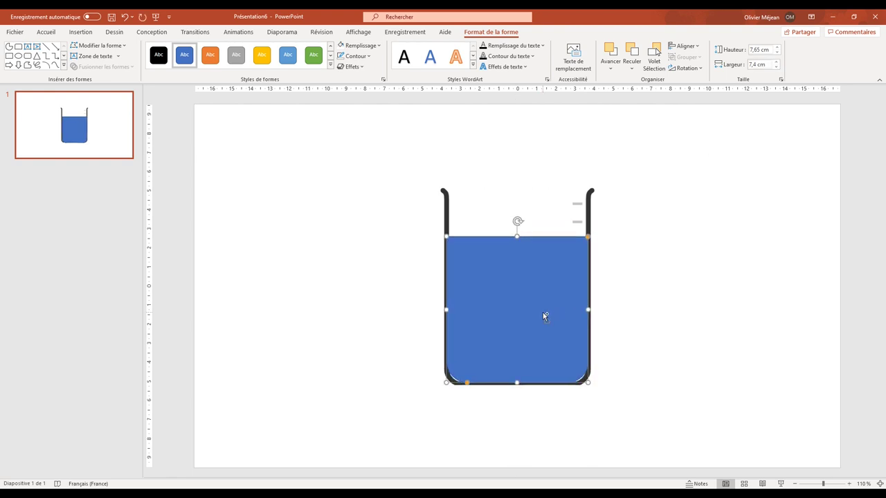
key("Escape")
Apply the Balayer wipe entrance animation to the blue liquid shape
left_click(460, 384)
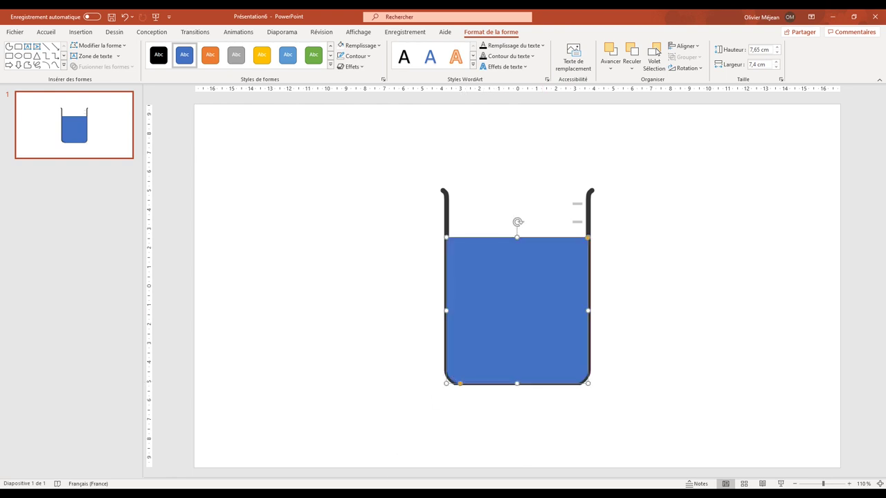
left_click(369, 432)
left_click(511, 279)
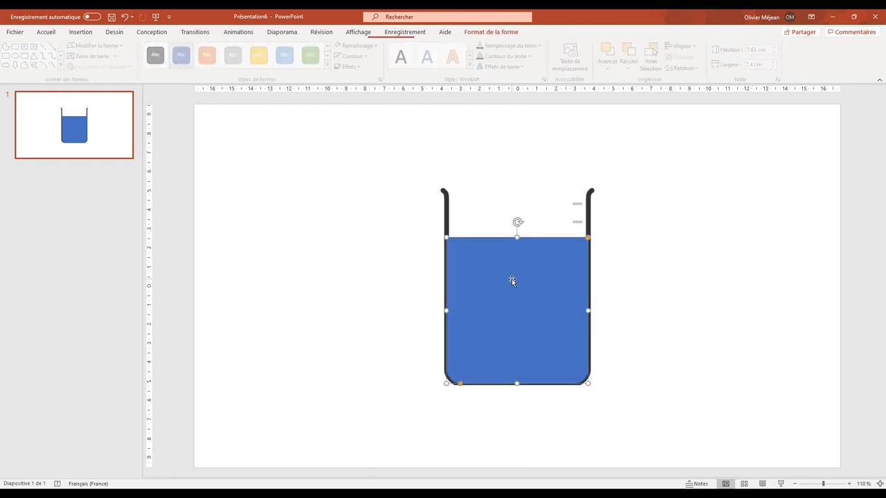
left_click(252, 37)
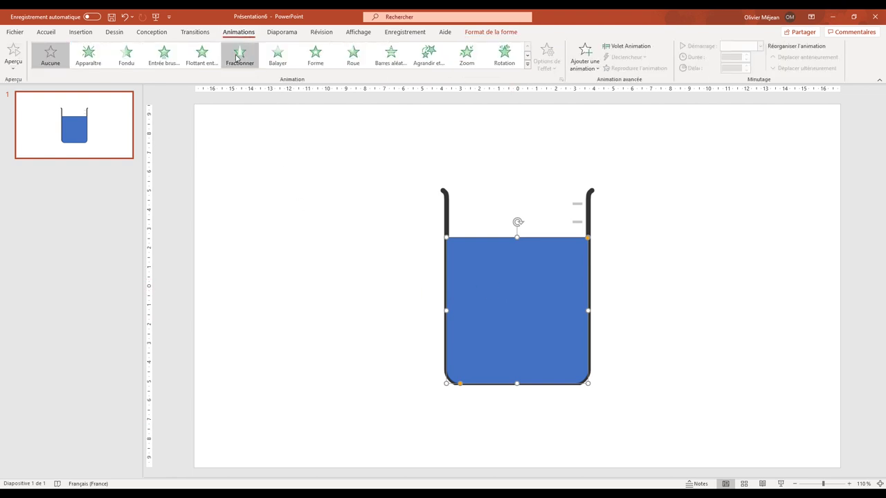
left_click(278, 55)
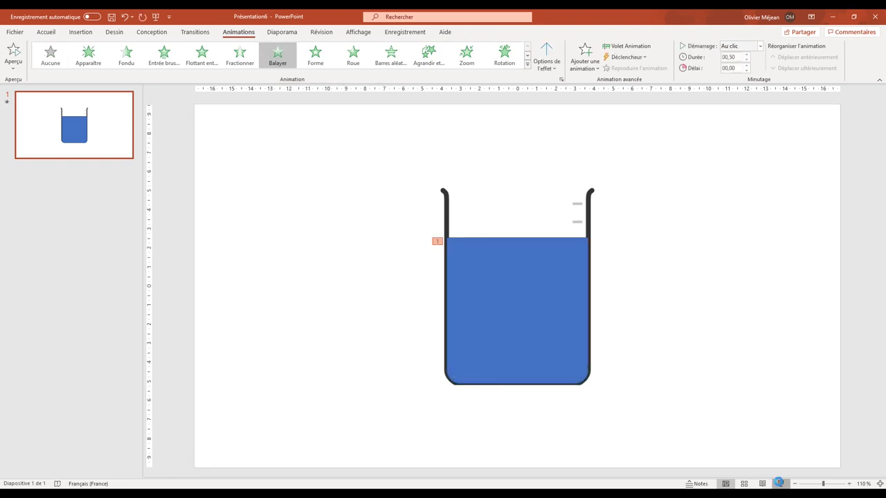
Run the slideshow to watch the wipe fill the beaker, then return to editing
left_click(780, 484)
left_click(582, 323)
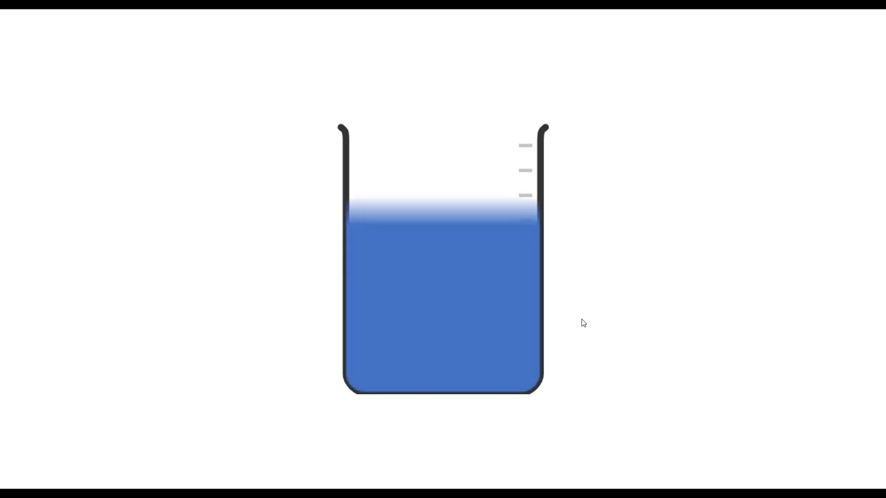
key("Escape")
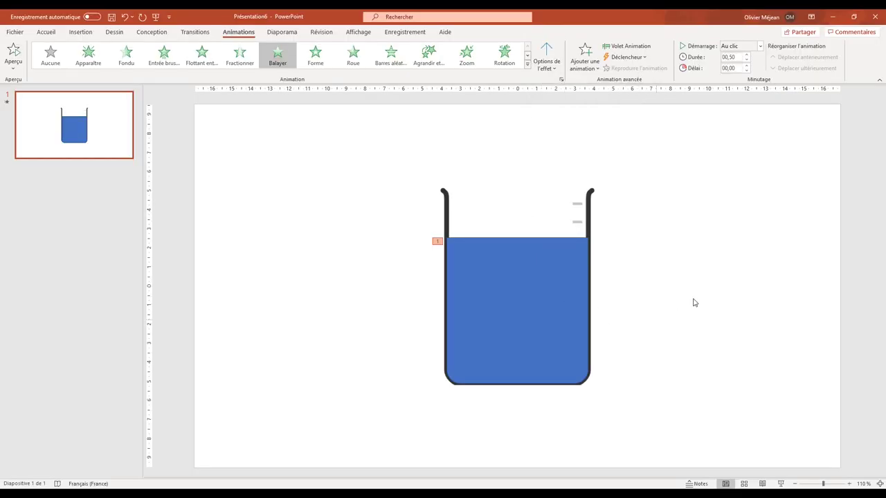
left_click(573, 278)
Set the wipe duration to 2 seconds and send the liquid one layer behind the beaker
left_click(739, 58)
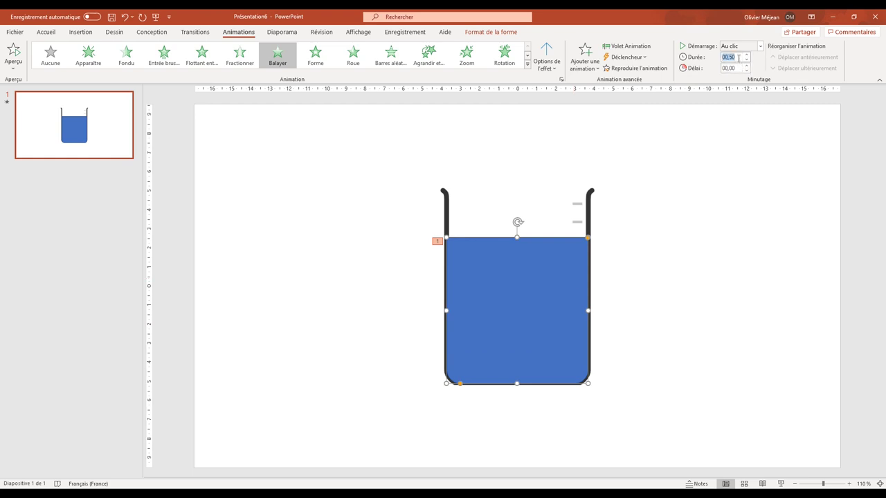
type("2")
left_click(488, 32)
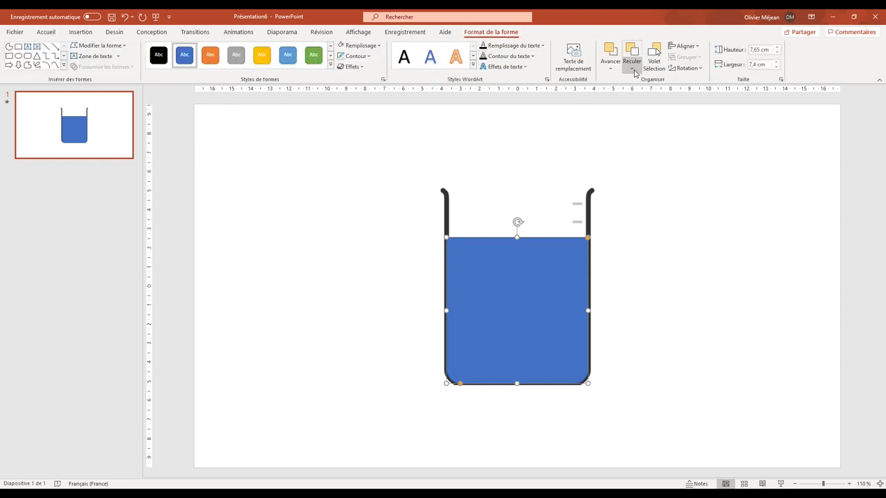
left_click(634, 70)
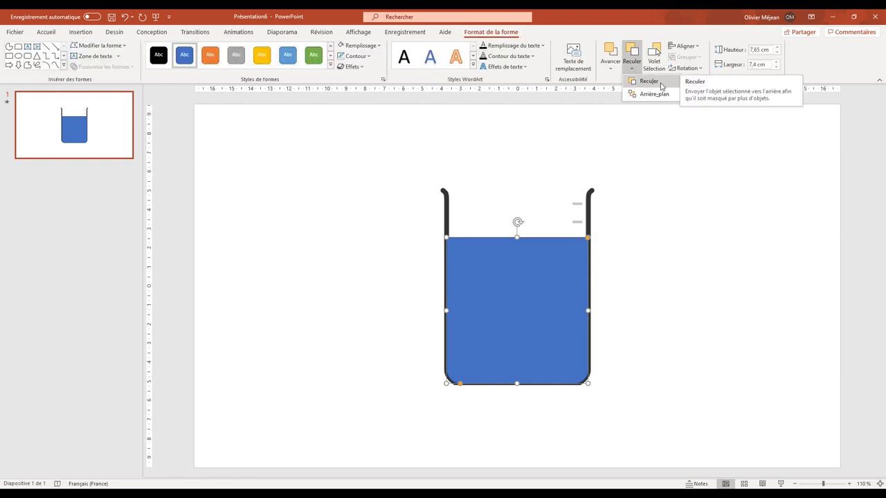
left_click(660, 86)
Preview the slideshow to check the graduations show over the liquid
left_click(653, 258)
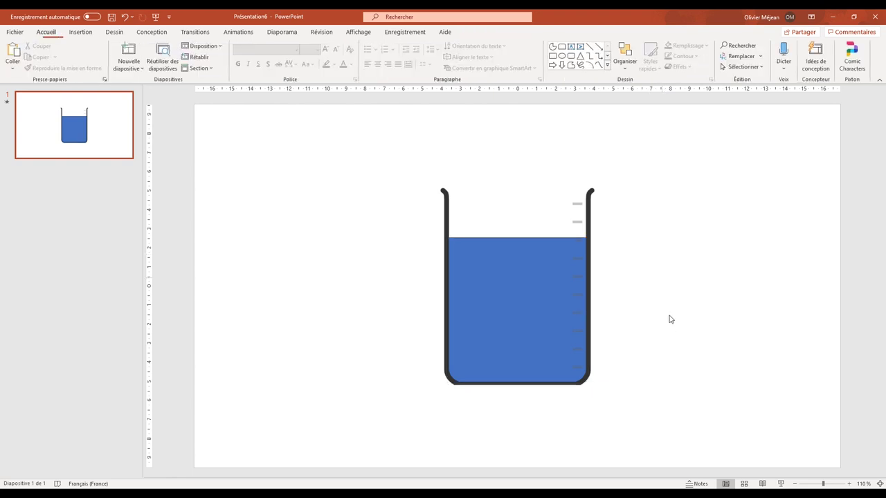
left_click(780, 484)
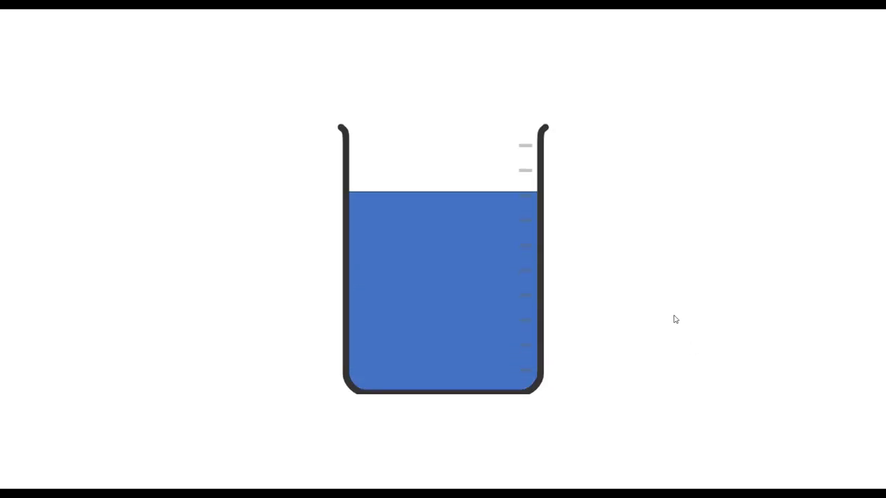
key("Escape")
Open the Volet Sélection from the picture format tools and pick the rectangle and Image 4 rows
left_click(570, 264)
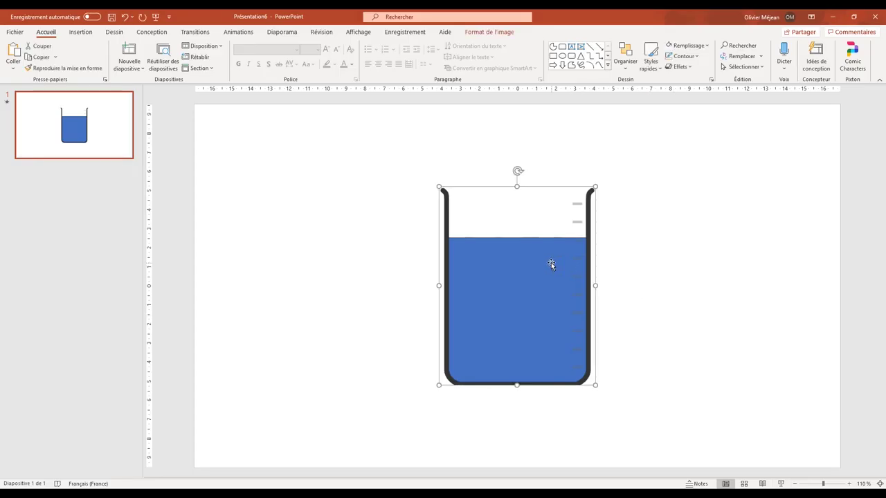
double_click(551, 263)
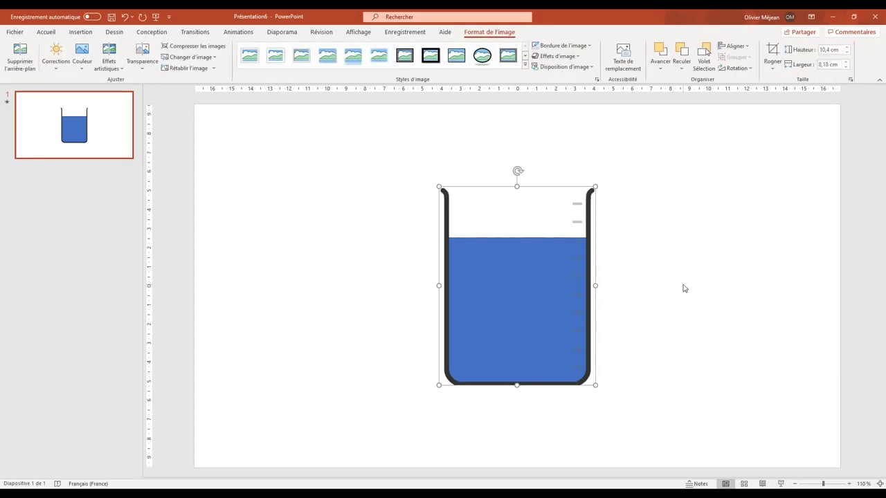
left_click(684, 288)
double_click(572, 278)
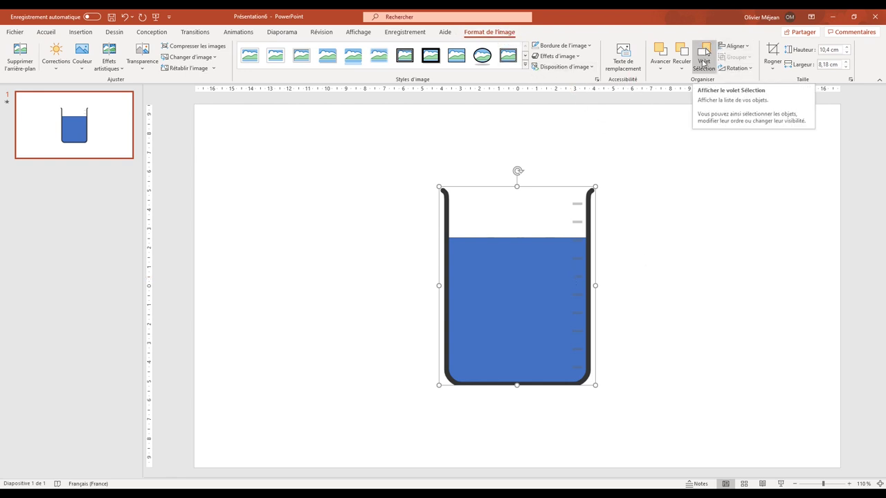
left_click(704, 54)
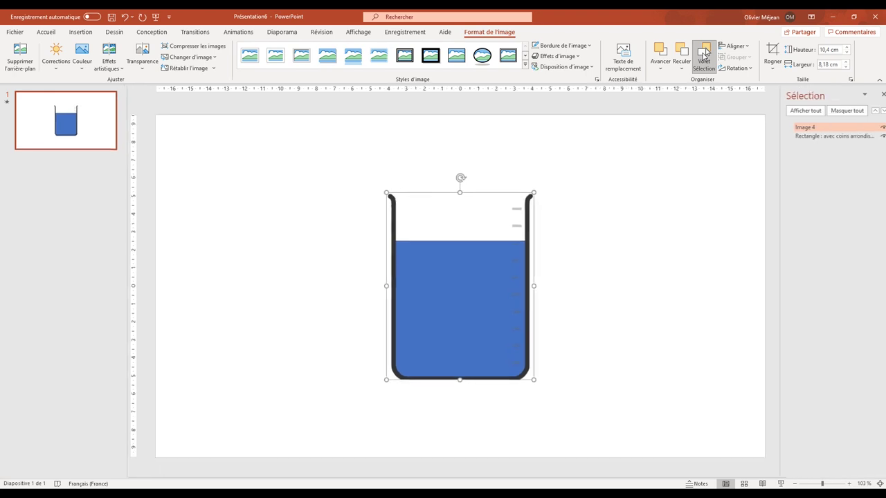
left_click(796, 139)
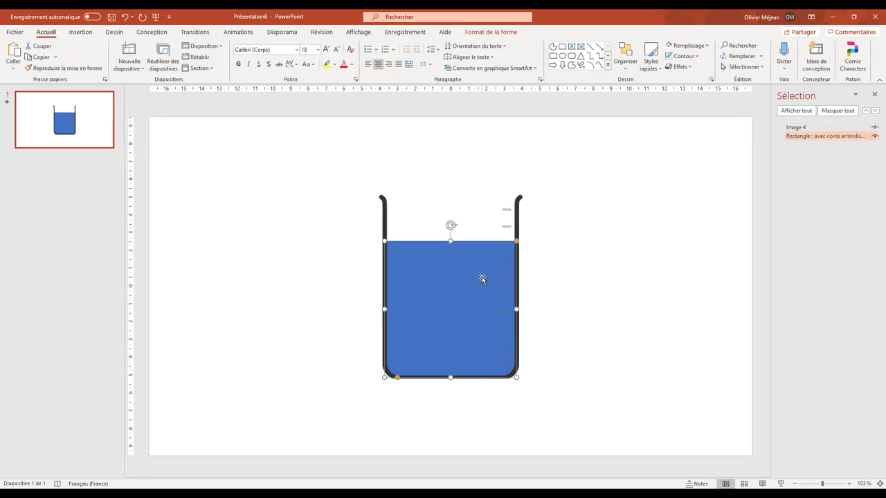
left_click(482, 277)
Apply the Translucide - Vert, 6 accentué, sans contour style to the liquid and preview it
left_click(803, 136)
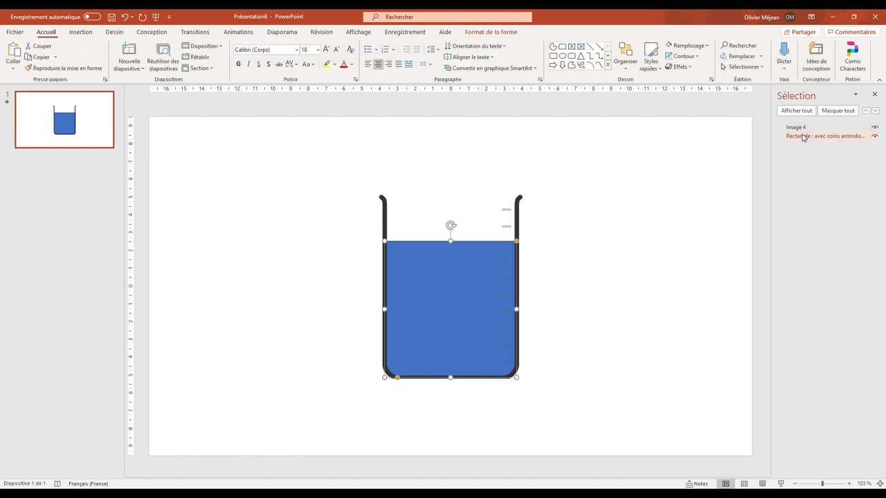
left_click(474, 35)
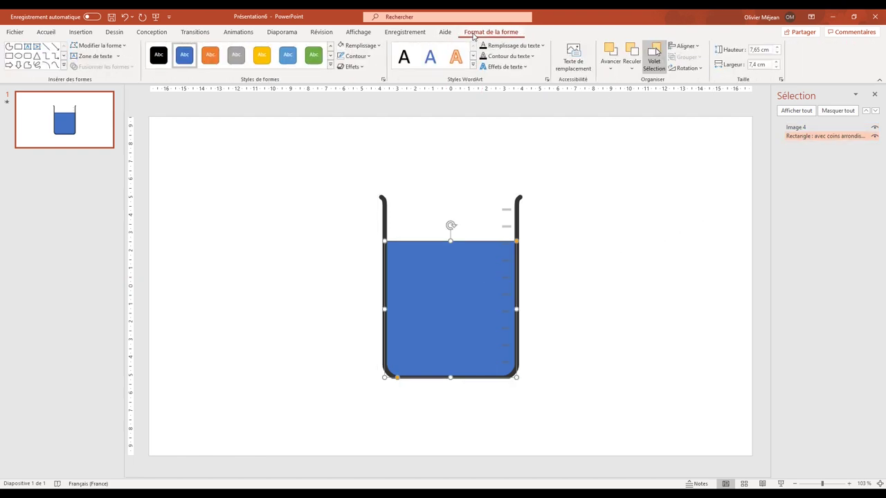
left_click(327, 67)
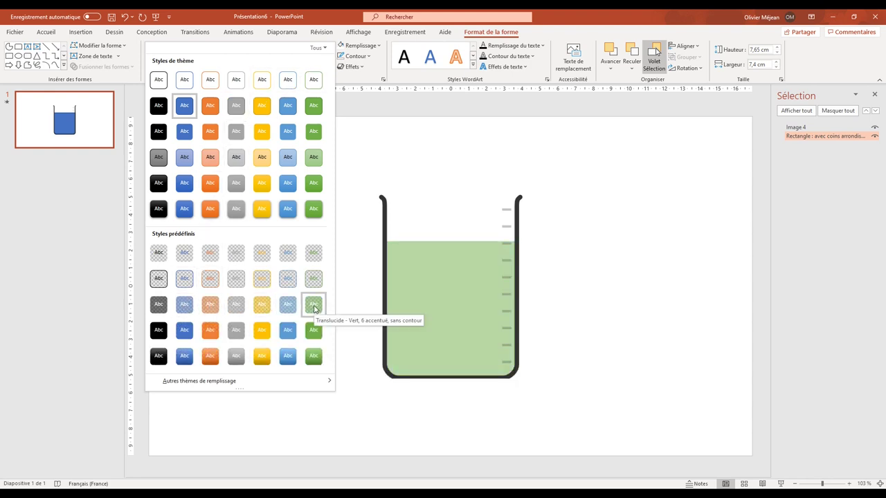
left_click(315, 309)
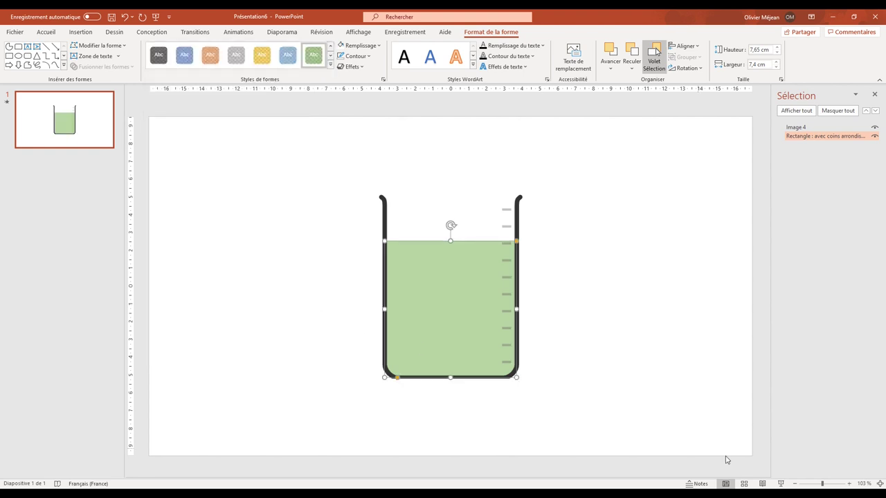
left_click(781, 484)
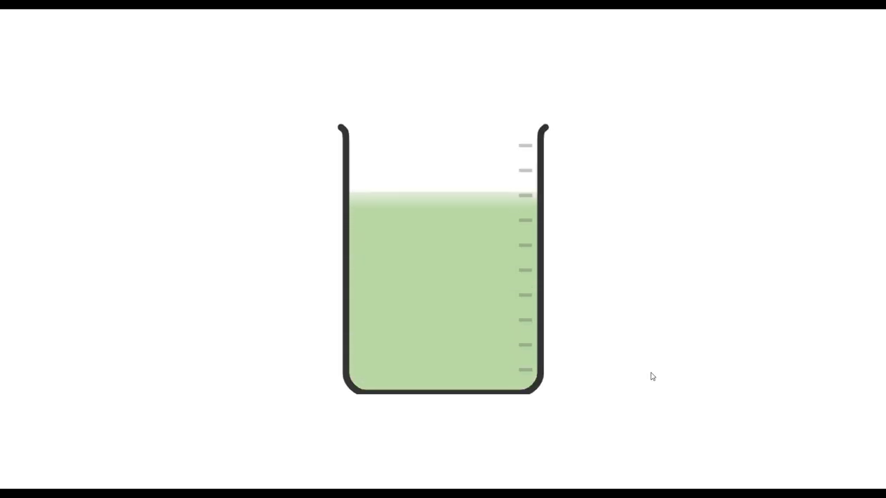
key("Escape")
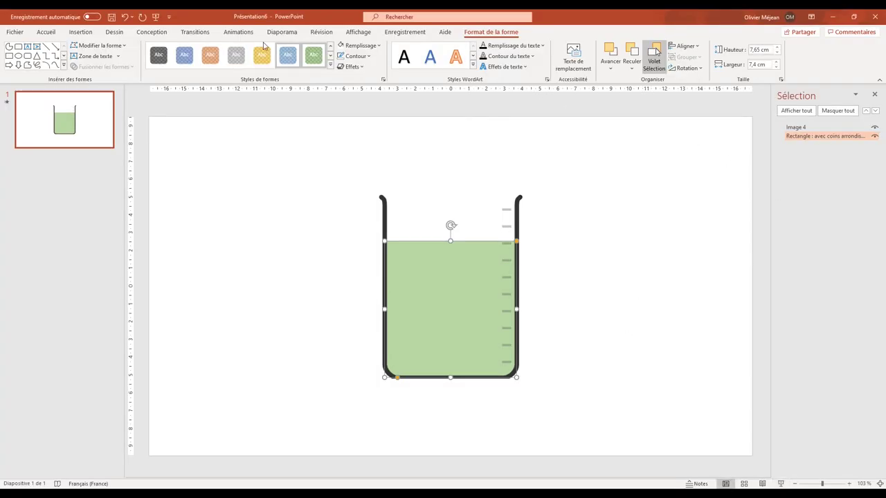
Add a Balayer exit effect running À partir du haut to the liquid and start the slideshow
left_click(229, 33)
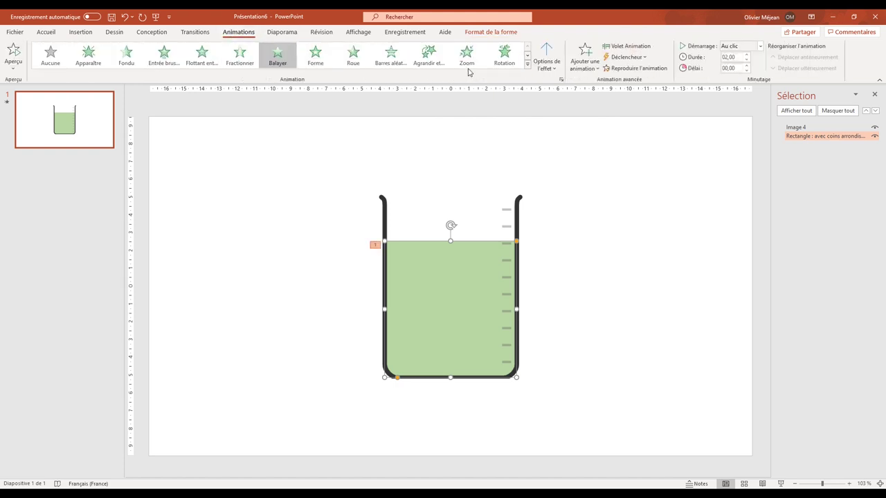
left_click(599, 69)
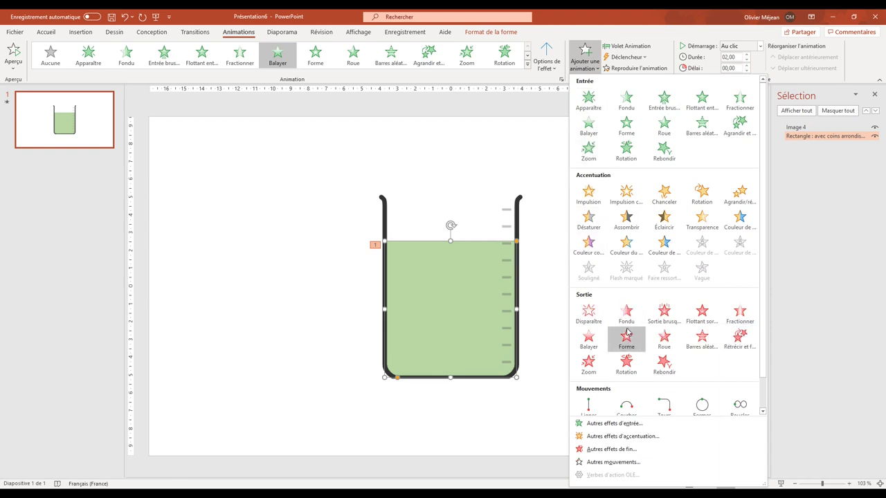
left_click(593, 339)
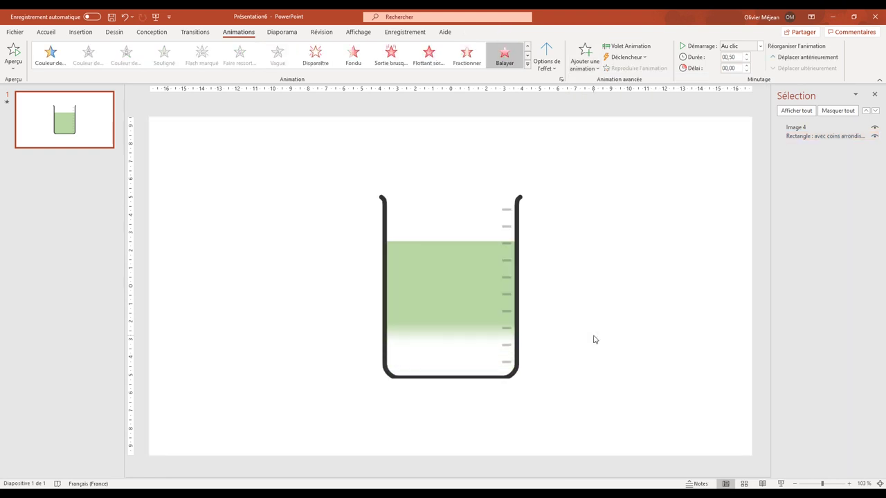
left_click(553, 69)
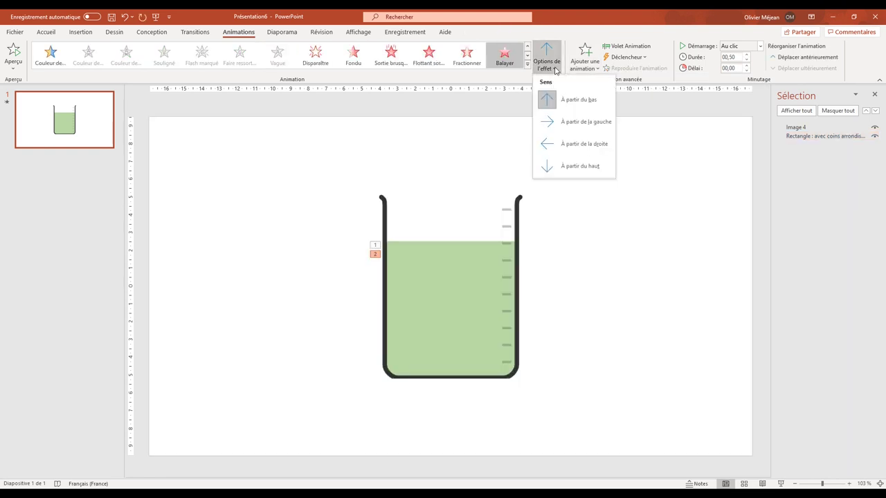
left_click(558, 167)
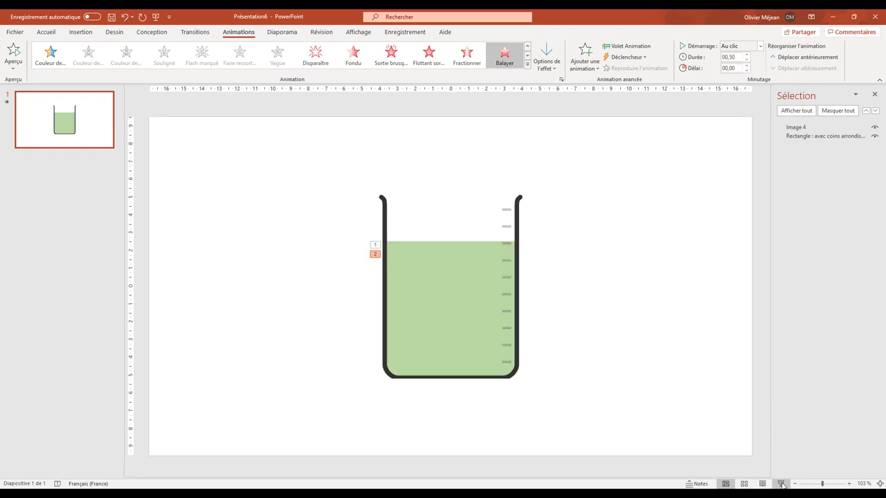
left_click(781, 483)
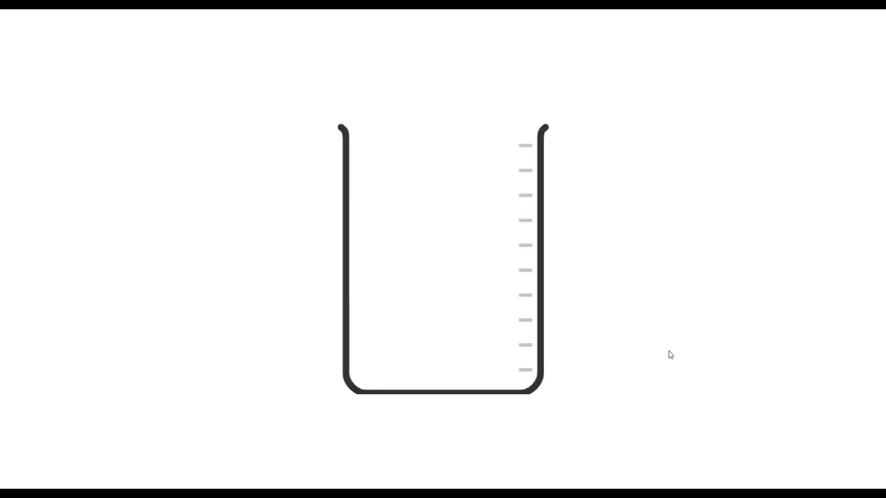
Play the liquid's fill and wipe-out in the slideshow, then return to editing
left_click(583, 299)
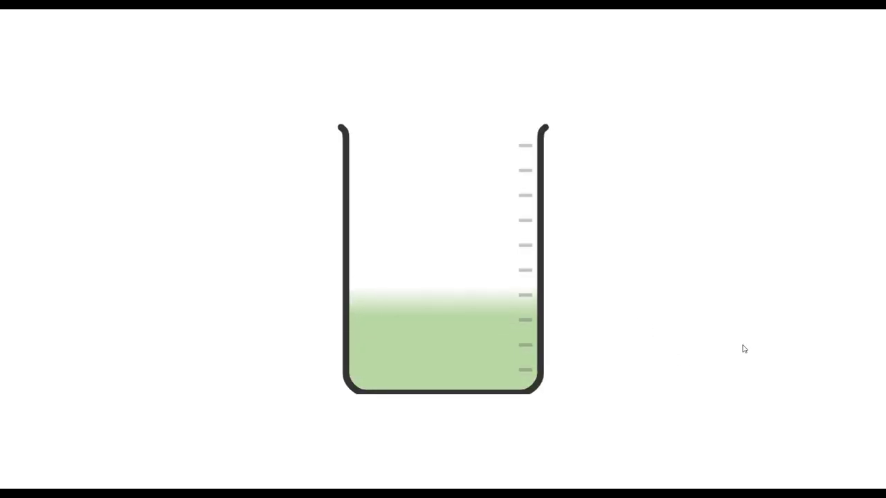
left_click(580, 263)
key("Escape")
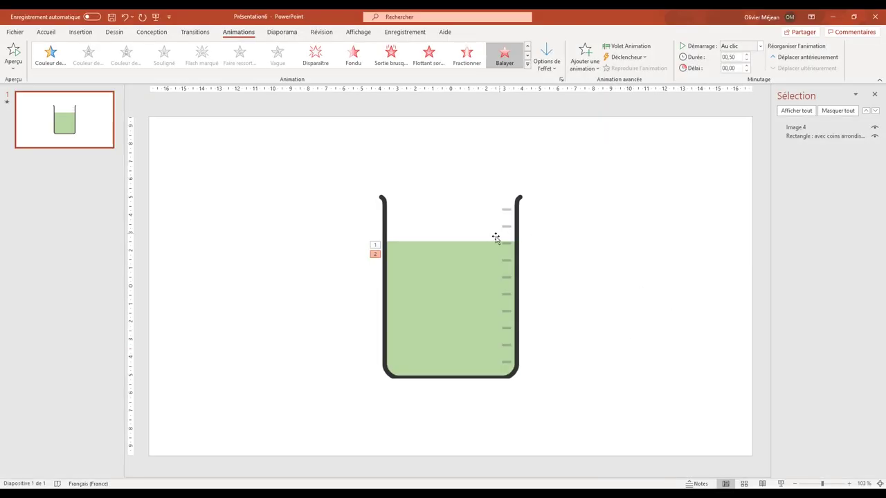
In the Volet Animation, set the exit wipe duration to 02,00 and retest the slideshow
left_click(634, 48)
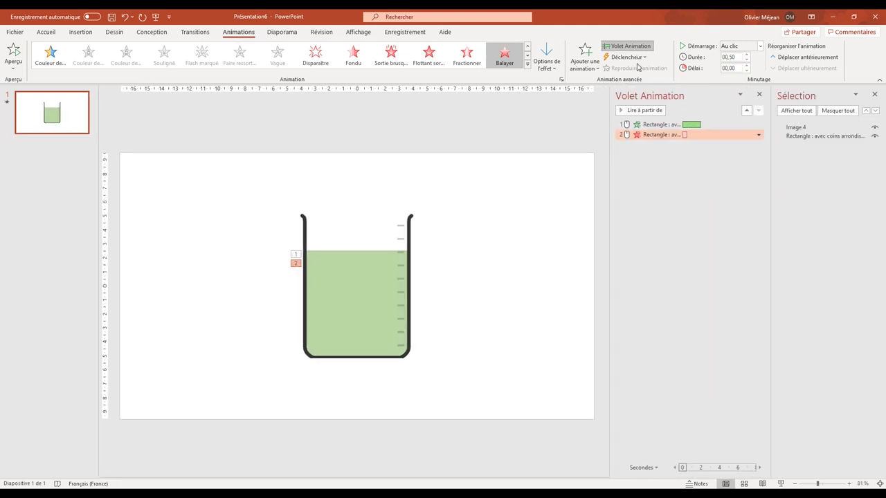
left_click(732, 58)
type("2")
key("Return")
left_click(788, 479)
left_click(600, 344)
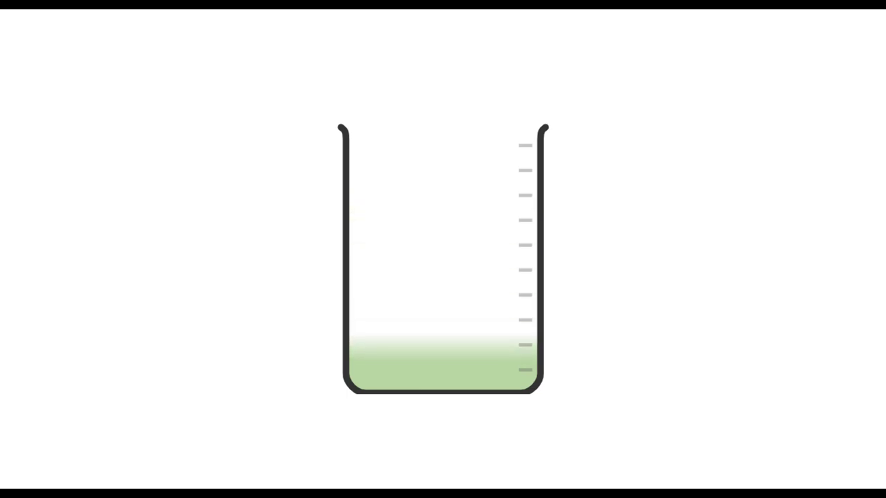
key("Escape")
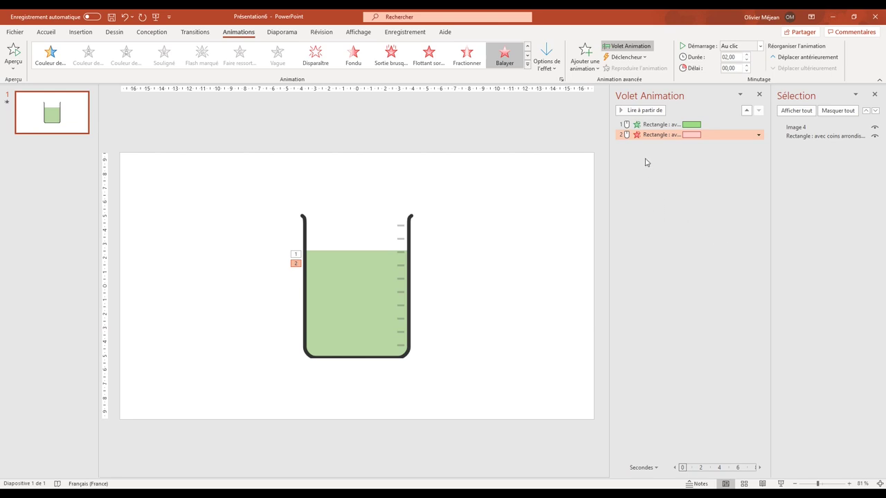
Set the exit wipe to start Après la précédente and test it in the slideshow
left_click(760, 47)
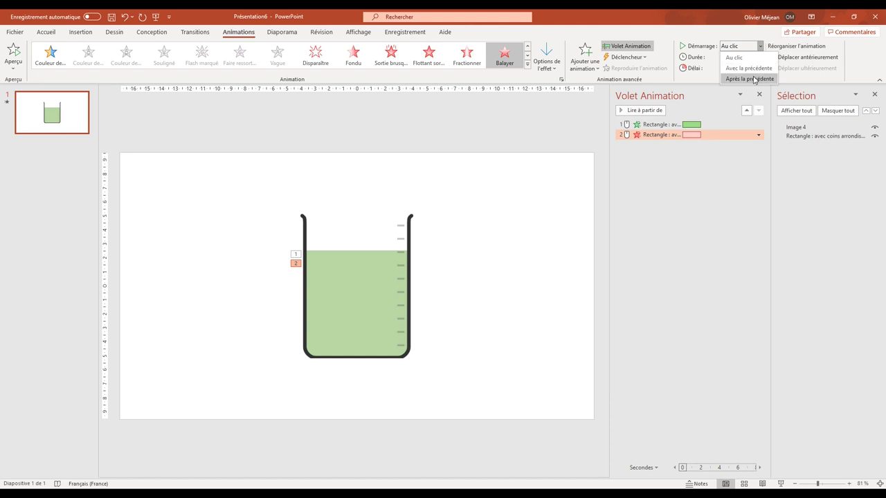
left_click(754, 79)
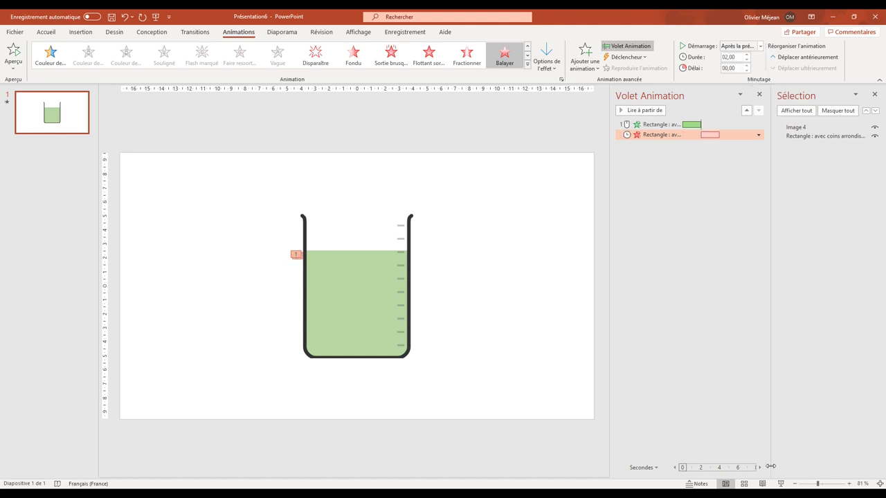
left_click(781, 483)
Give the exit wipe a 02,00 delay and preview the beaker emptying automatically
left_click(734, 67)
type("2")
key("Return")
left_click(779, 484)
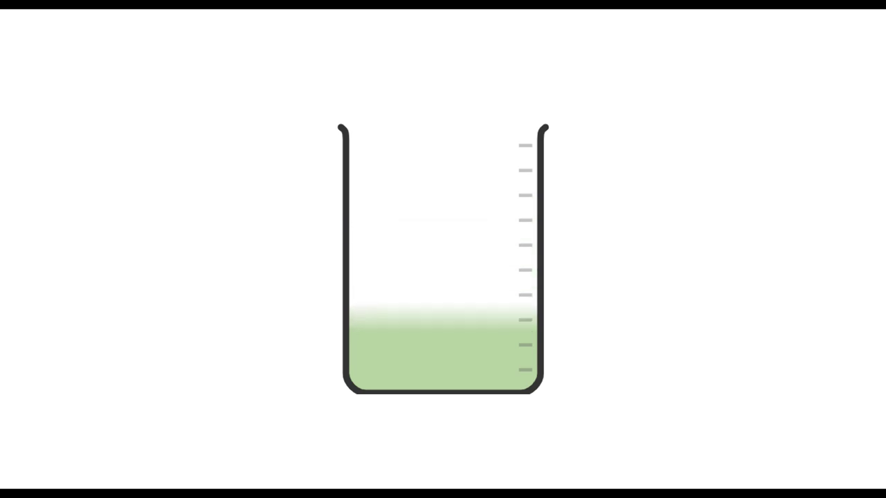
key("Escape")
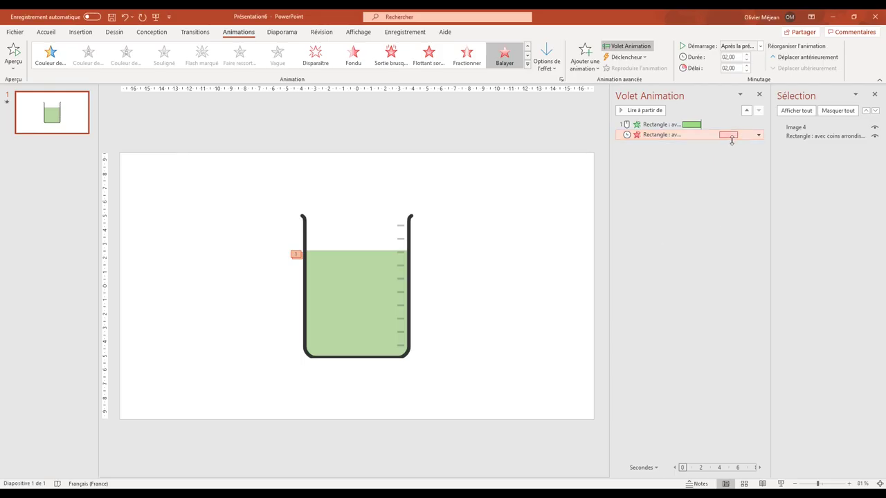
Set the fill animation to start Avec la précédente with a 01,00 delay, then preview the slideshow
left_click(658, 124)
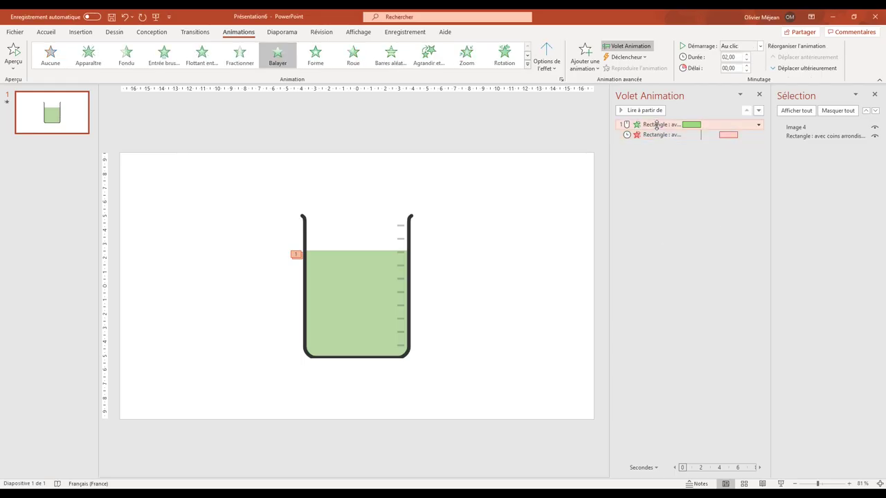
left_click(735, 48)
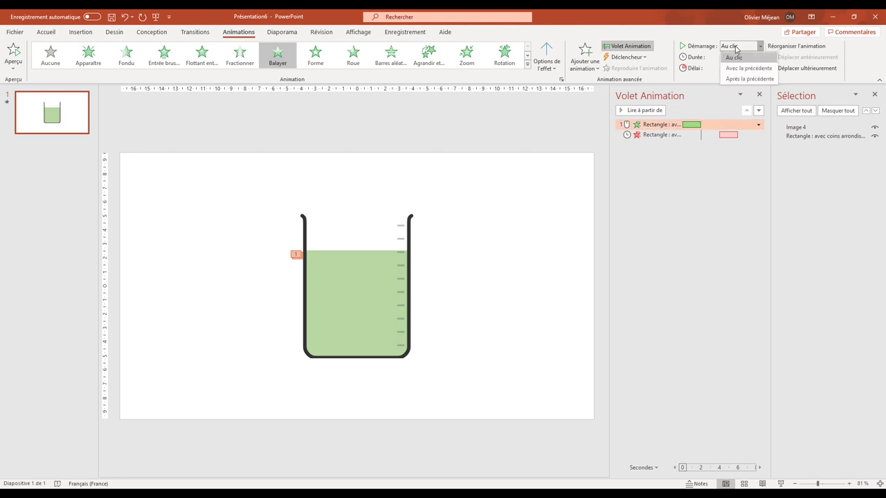
left_click(739, 69)
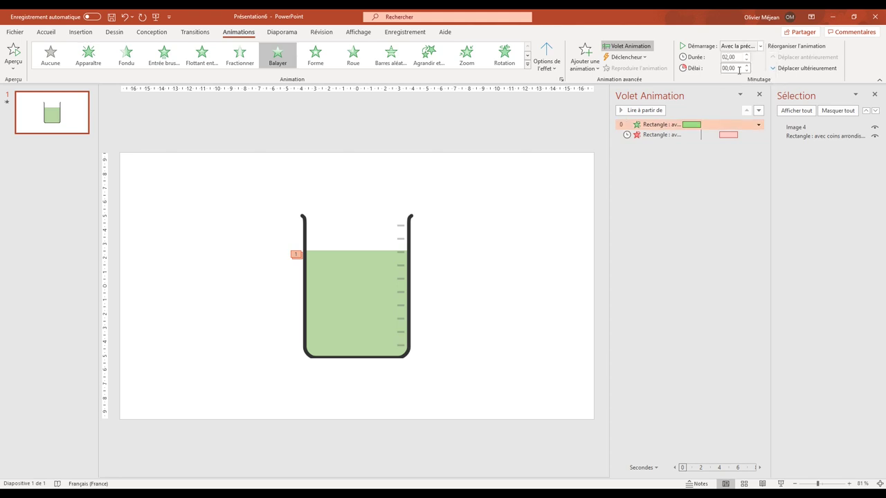
left_click(746, 66)
left_click(746, 66)
left_click(746, 66)
left_click(780, 484)
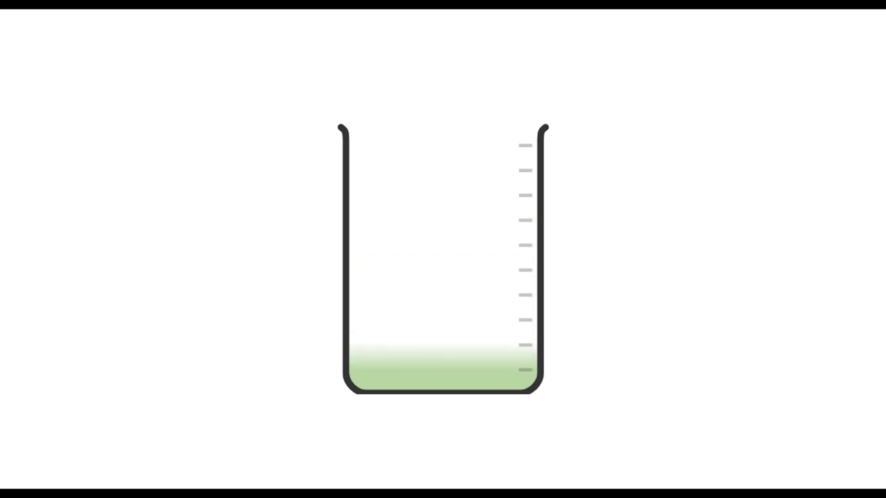
key("Escape")
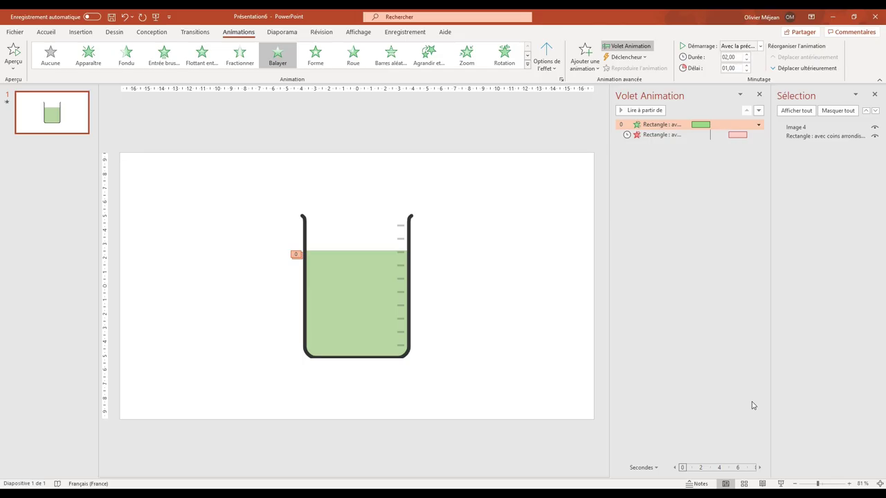